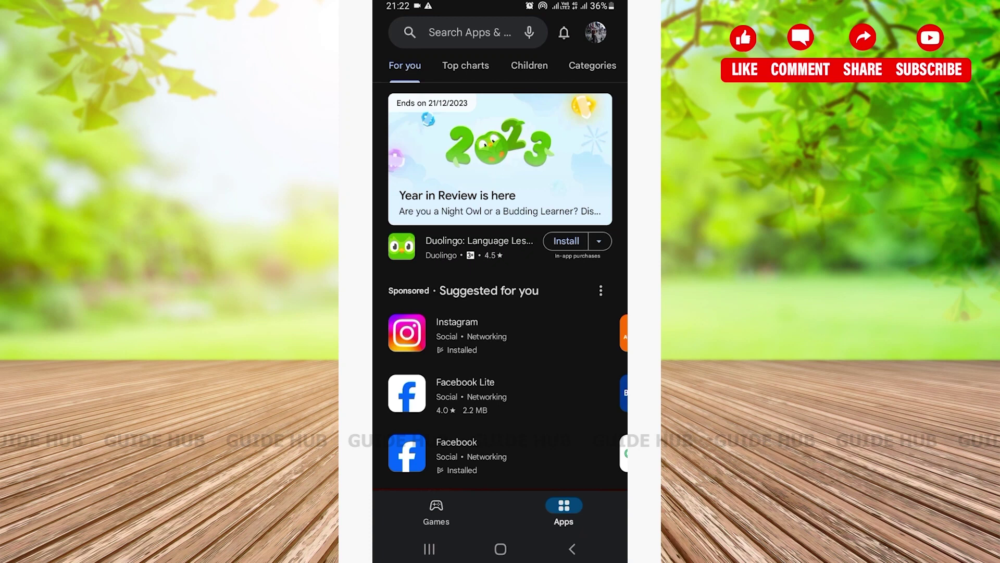
Search Google Play for 'universal call recorder' and install Universal Call Recorder
{"action": "left_click", "coordinate": [459, 32]}
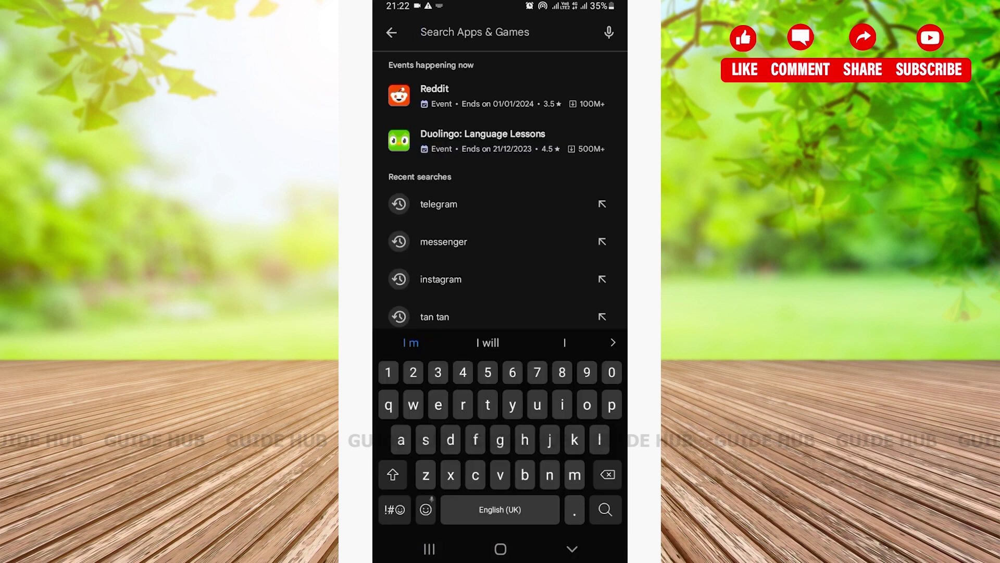
{"action": "type", "text": "universal ca"}
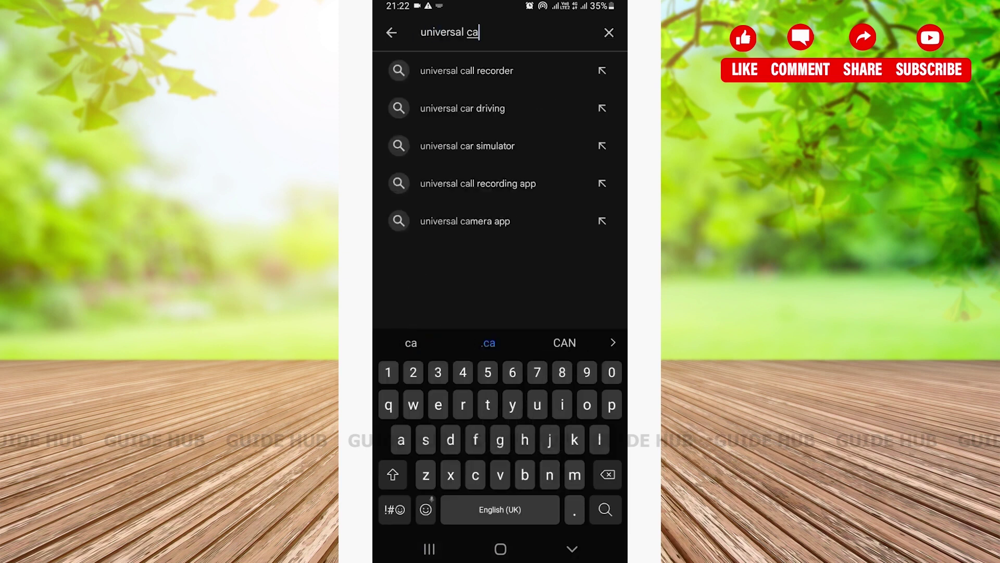
{"action": "left_click", "coordinate": [466, 71]}
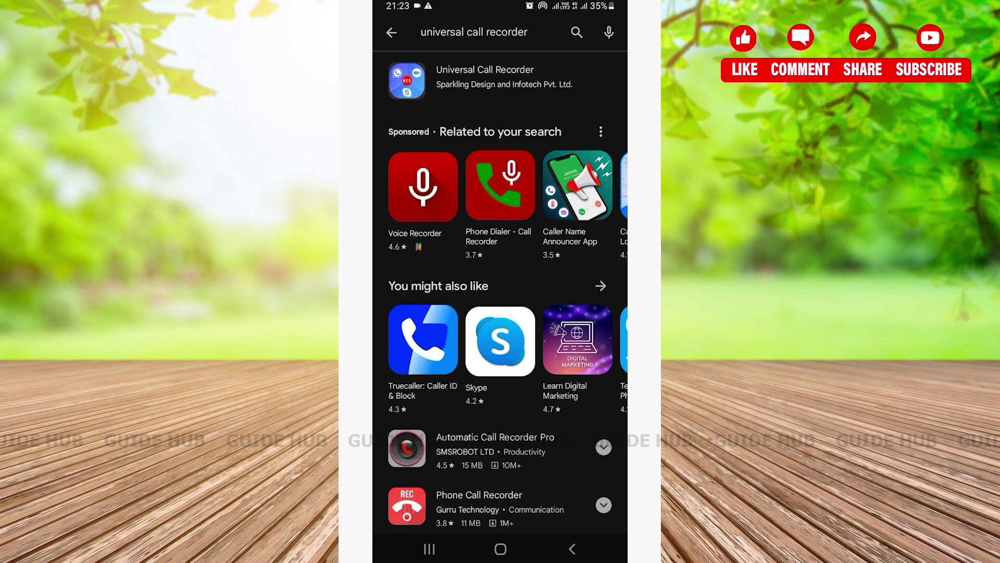
{"action": "left_click", "coordinate": [504, 77]}
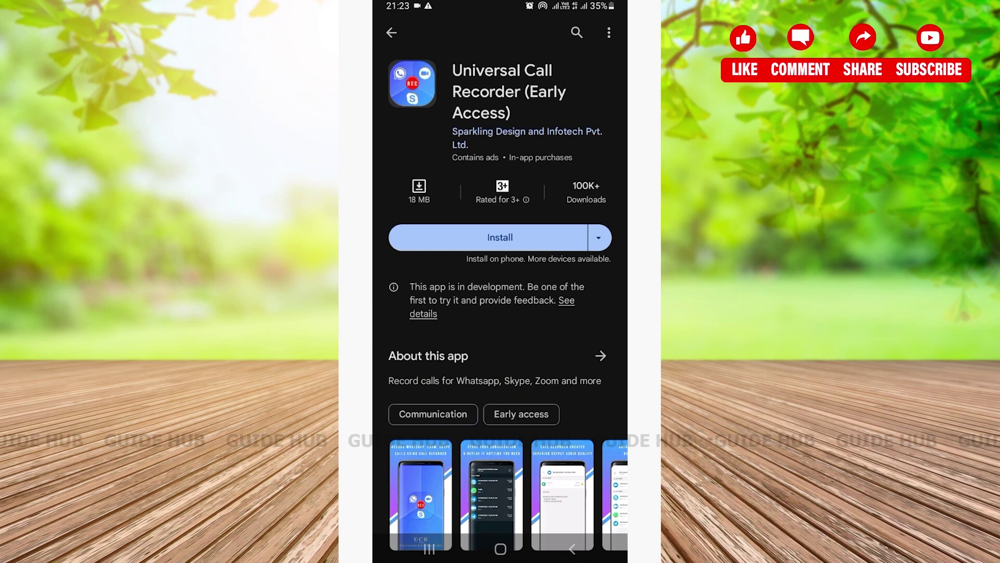
{"action": "left_click", "coordinate": [500, 237]}
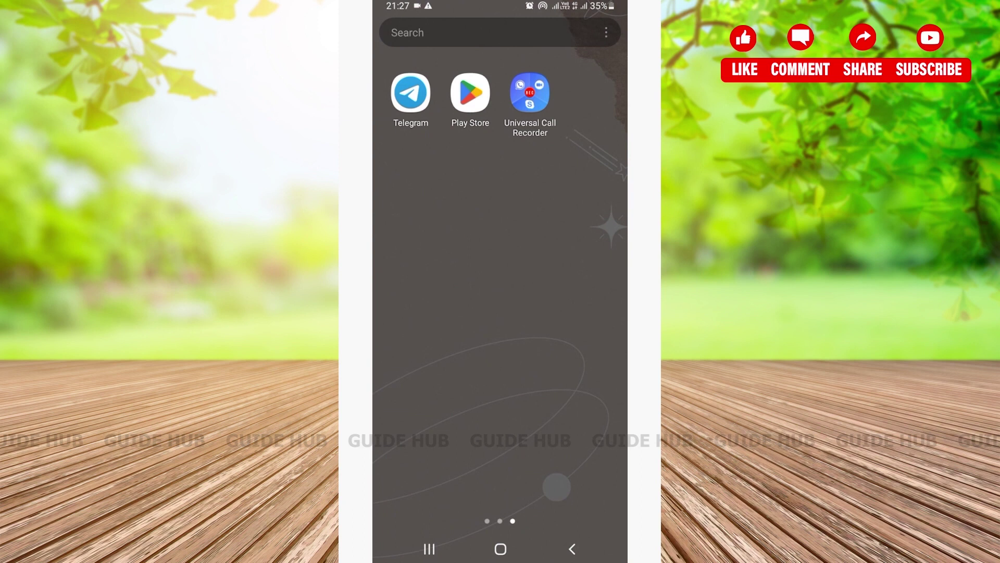
Launch Universal Call Recorder, skip the intro and privacy pages, and accept the Terms of Service
{"action": "left_click", "coordinate": [530, 92]}
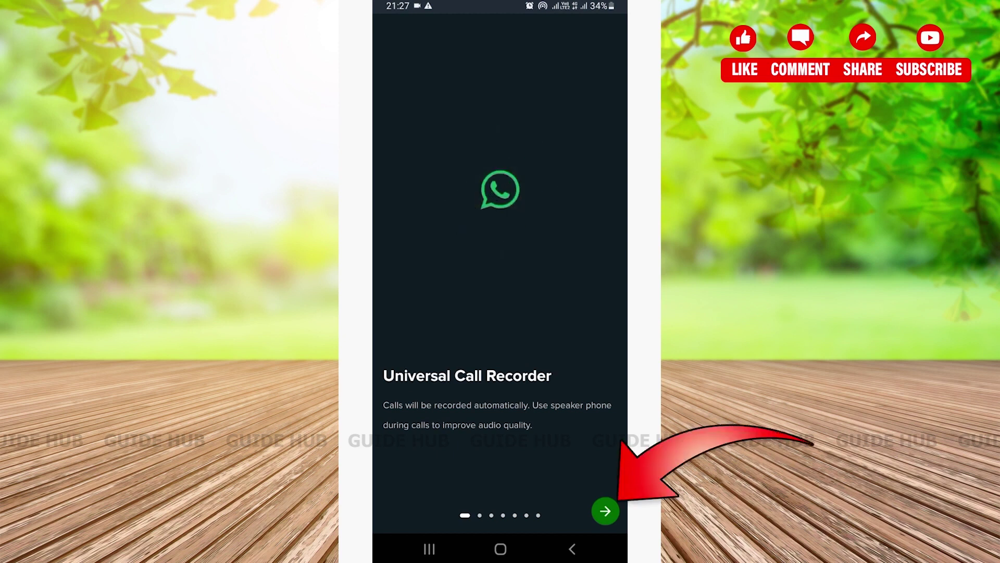
{"action": "left_click", "coordinate": [605, 511]}
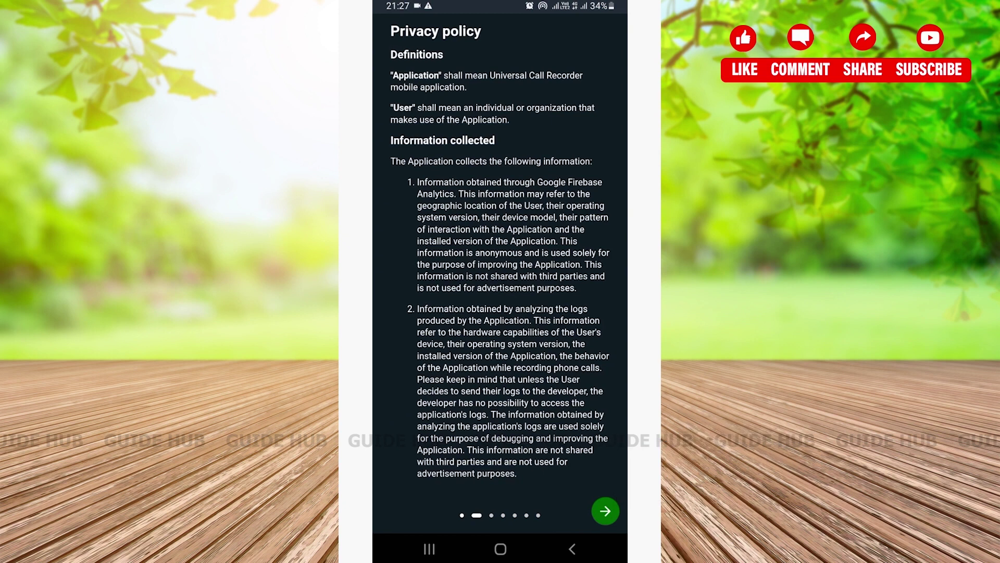
{"action": "left_click", "coordinate": [605, 511]}
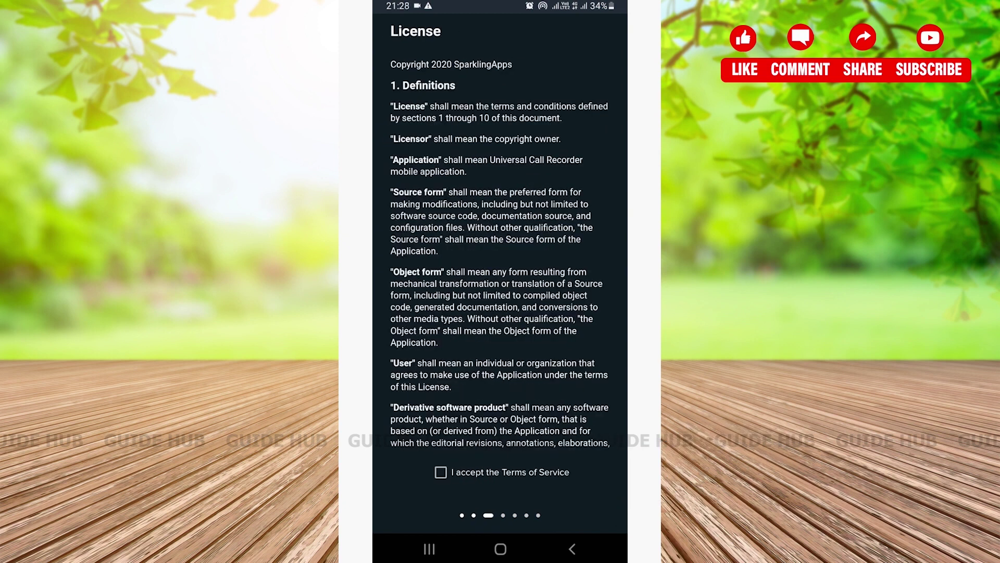
{"action": "scroll", "coordinate": [500, 229], "scroll_direction": "down", "scroll_amount": 2}
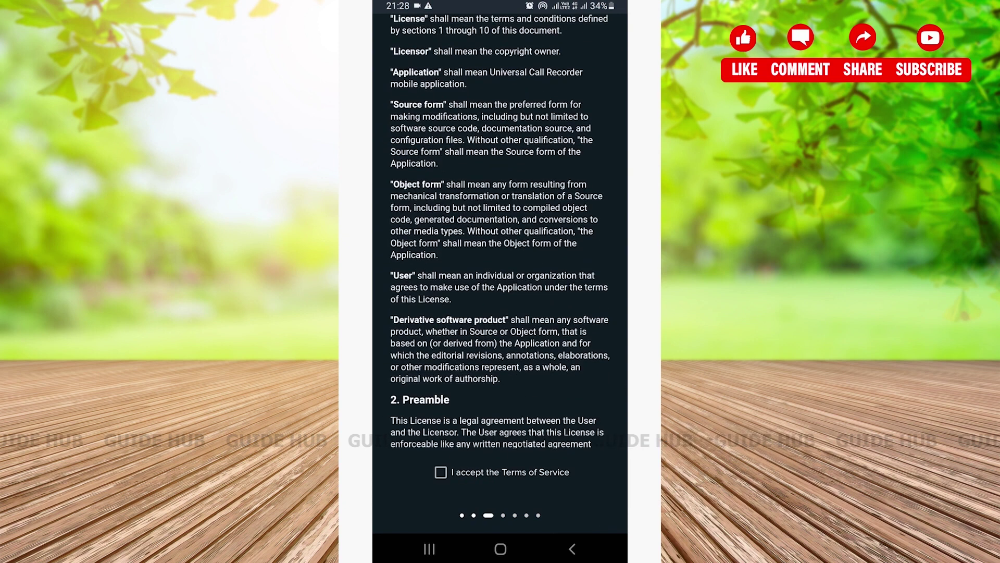
{"action": "scroll", "coordinate": [500, 229], "scroll_direction": "down", "scroll_amount": 5}
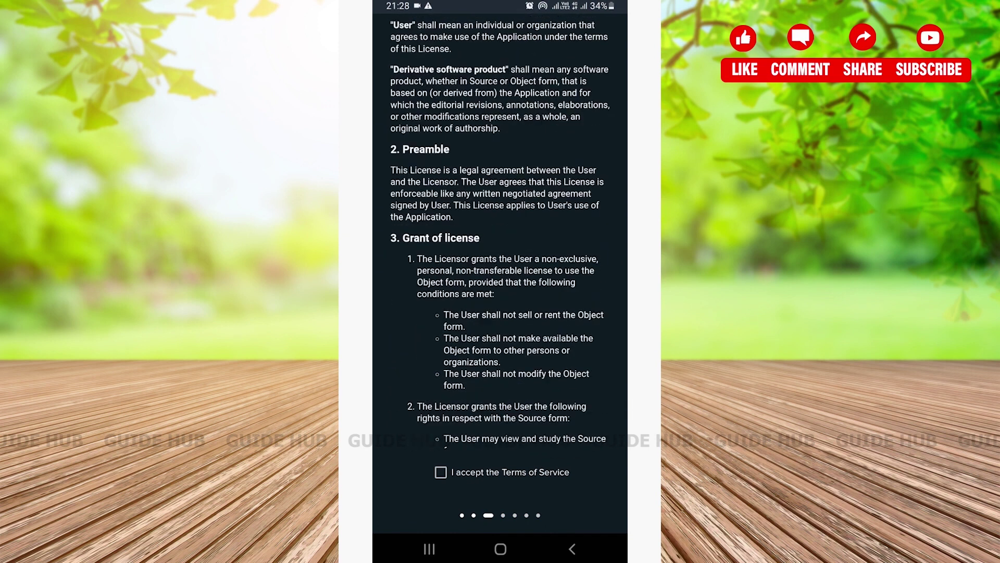
{"action": "left_click", "coordinate": [440, 472]}
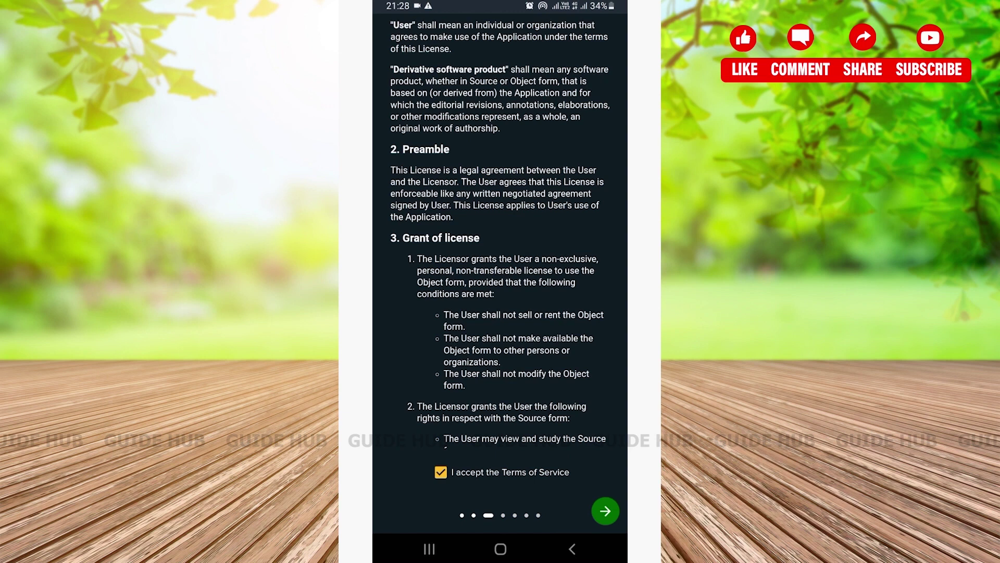
{"action": "left_click", "coordinate": [605, 511]}
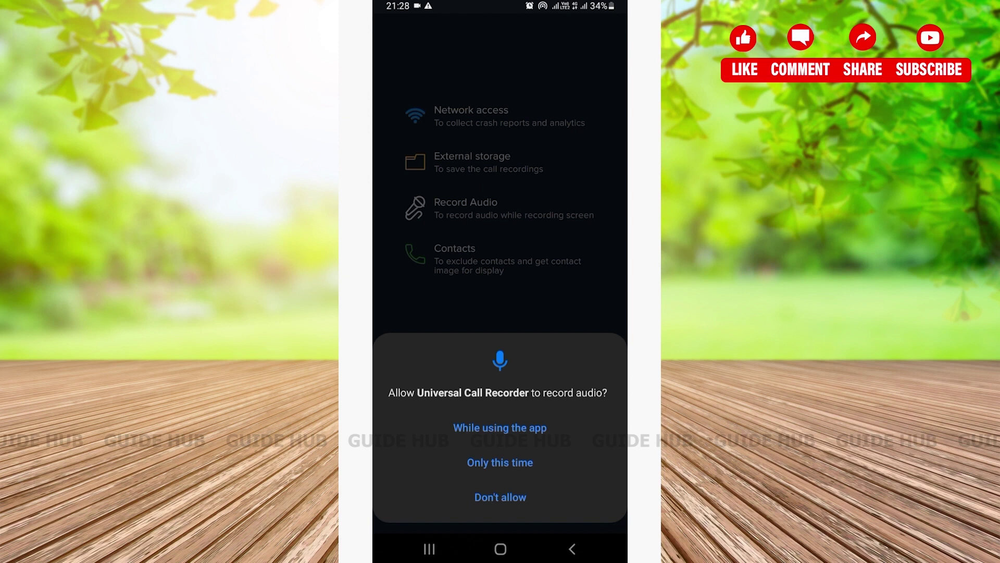
Allow the contacts, phone-call management and photos/media permissions for Universal Call Recorder
{"action": "left_click", "coordinate": [500, 462]}
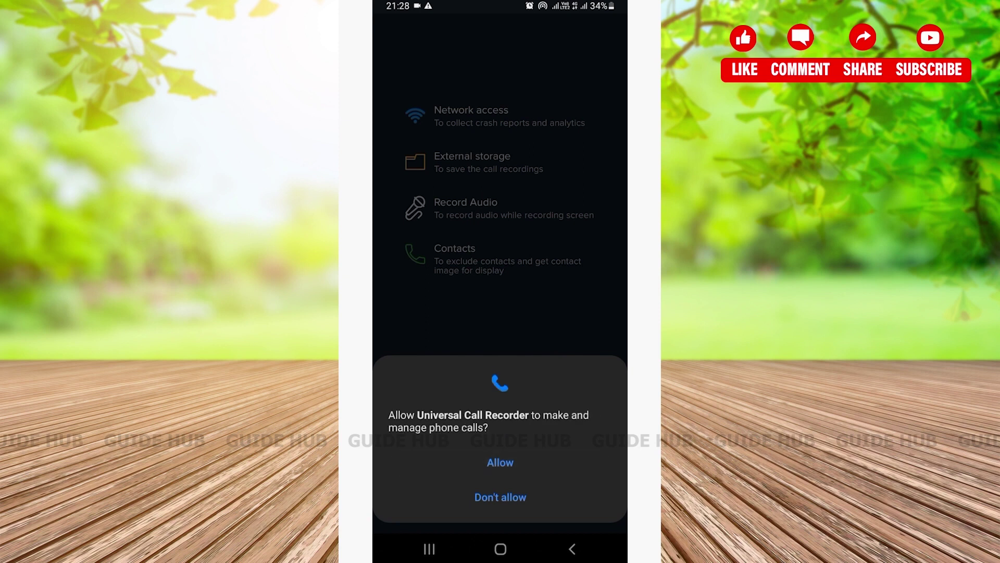
{"action": "left_click", "coordinate": [500, 462]}
{"action": "left_click", "coordinate": [500, 461]}
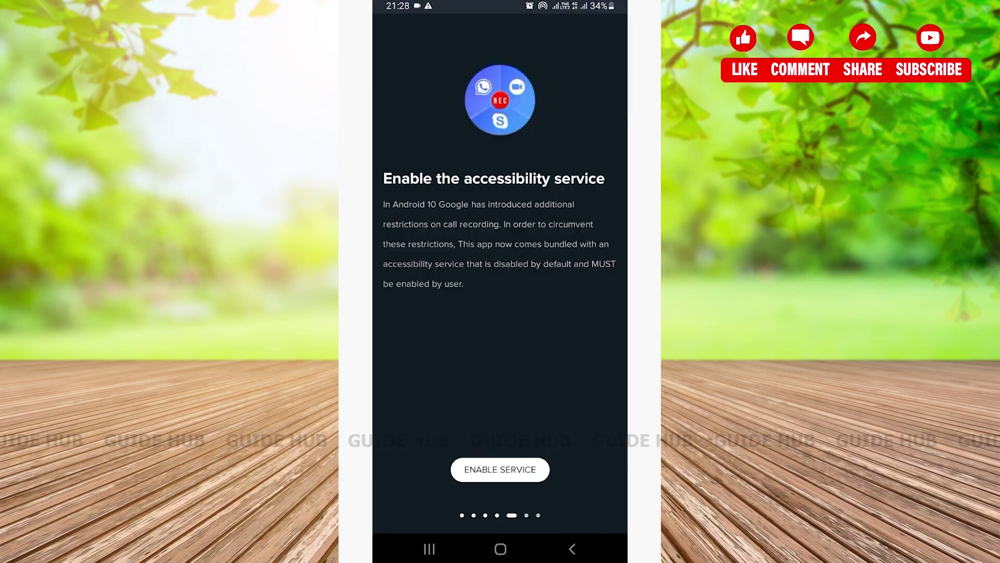
Turn on the Universal Call Recorder accessibility service with full control, plus its Accessibility-button shortcut
{"action": "left_click", "coordinate": [500, 469]}
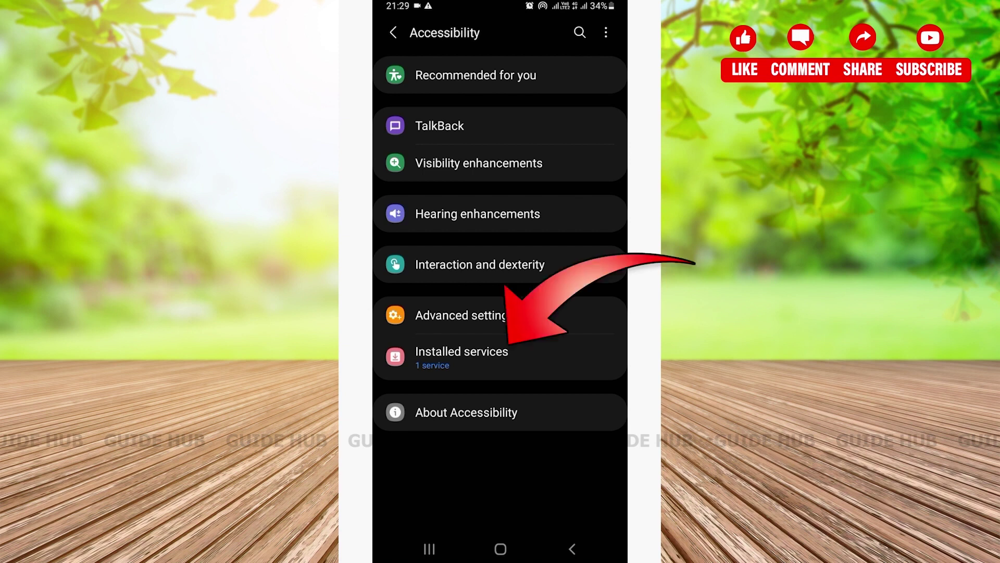
{"action": "left_click", "coordinate": [461, 356]}
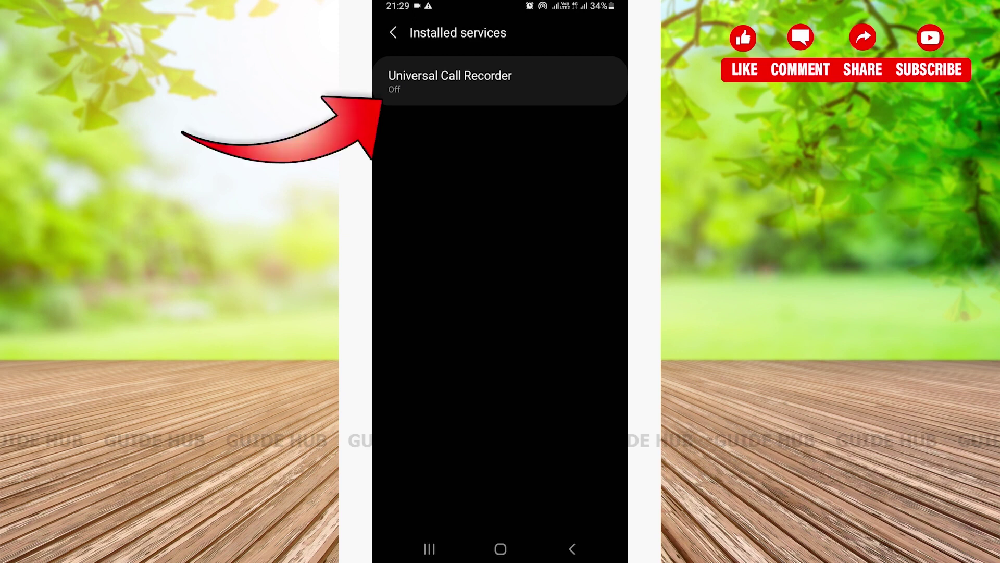
{"action": "left_click", "coordinate": [450, 81]}
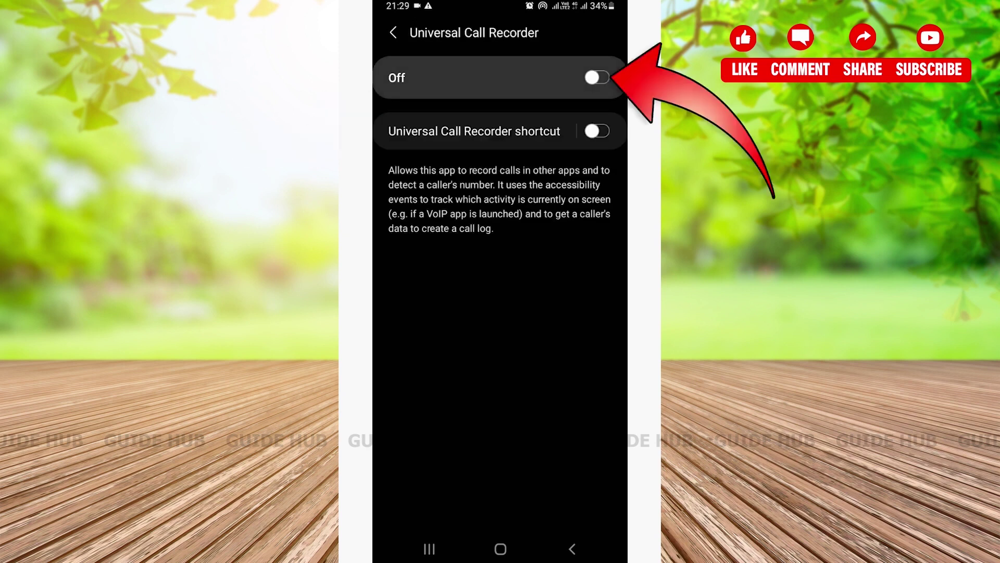
{"action": "left_click", "coordinate": [597, 77]}
{"action": "left_click", "coordinate": [555, 497]}
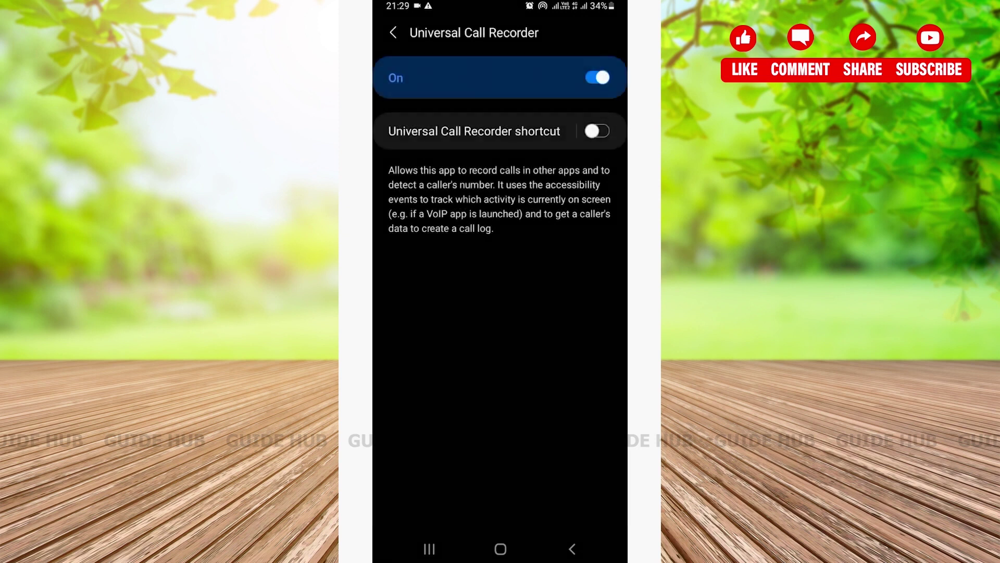
{"action": "left_click", "coordinate": [597, 131]}
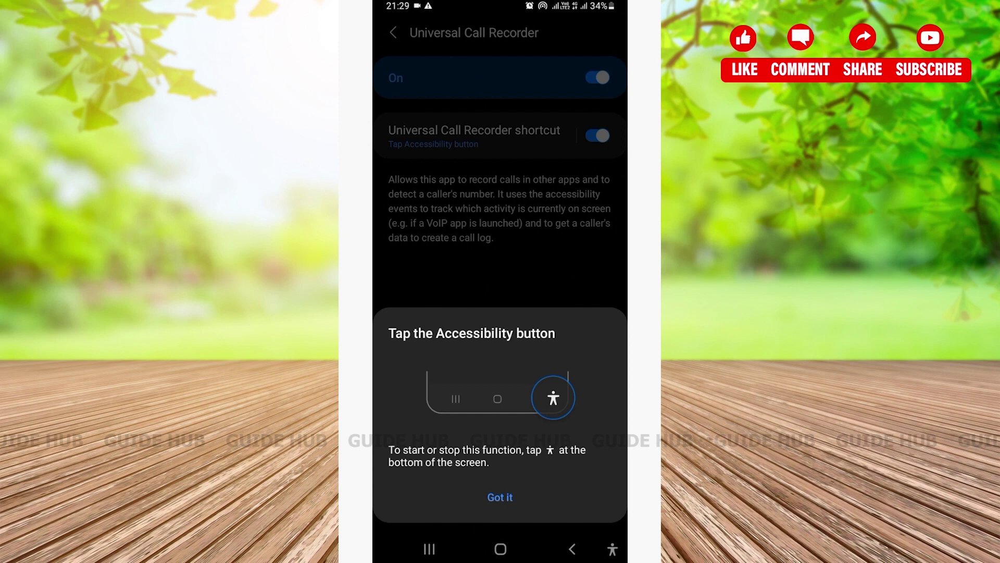
{"action": "left_click", "coordinate": [500, 497]}
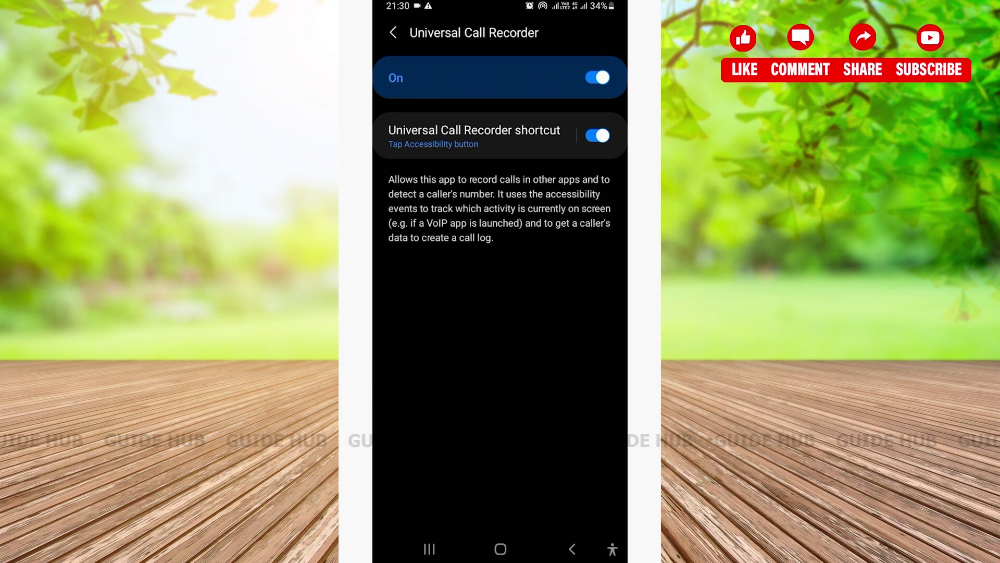
In Telegram, place a test voice call to a contact, allowing audio while in use, then end it
{"action": "left_click", "coordinate": [500, 549]}
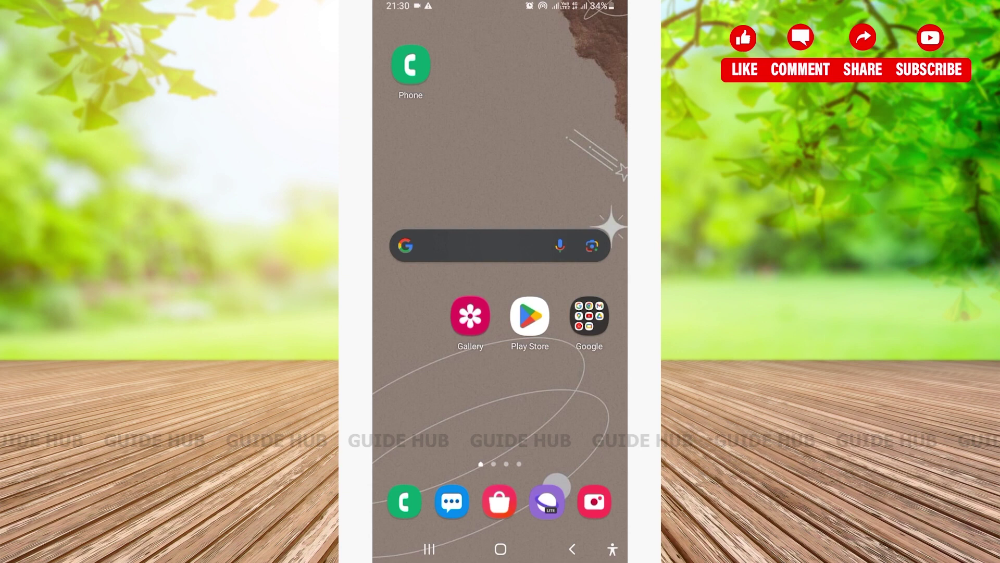
{"action": "left_click_drag", "start_coordinate": [549, 486], "coordinate": [556, 487]}
{"action": "left_click", "coordinate": [411, 93]}
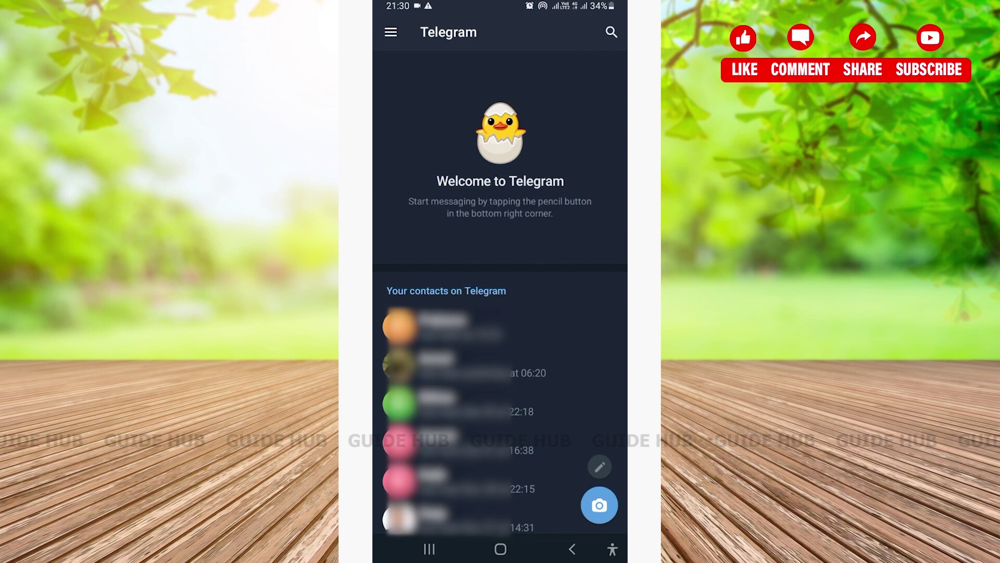
{"action": "left_click", "coordinate": [443, 325]}
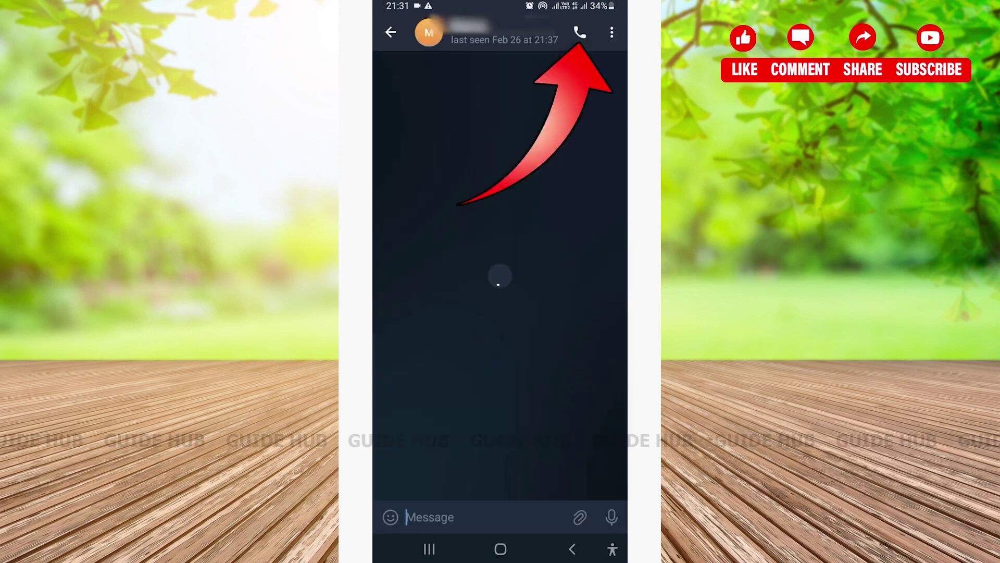
{"action": "left_click", "coordinate": [580, 32]}
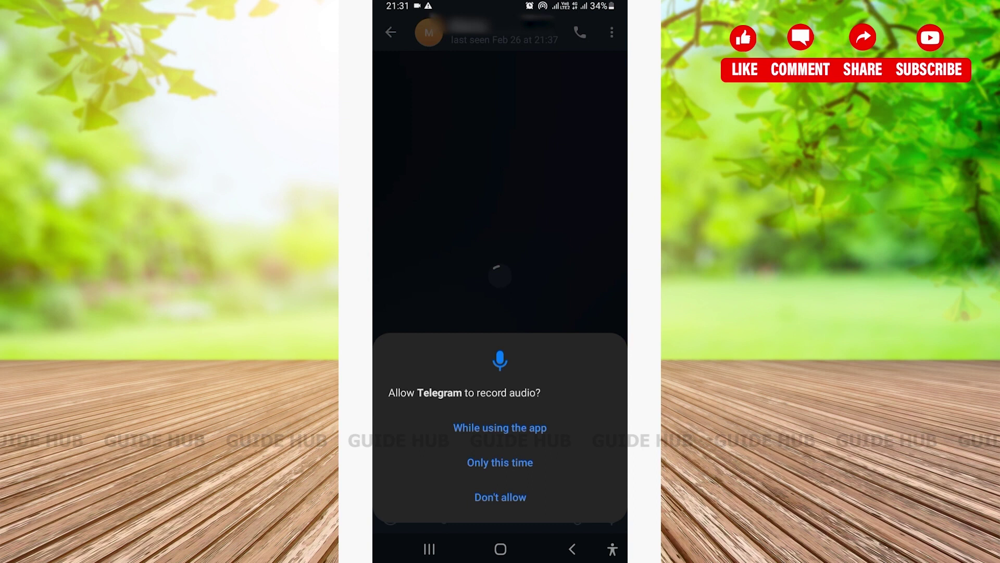
{"action": "left_click", "coordinate": [500, 427]}
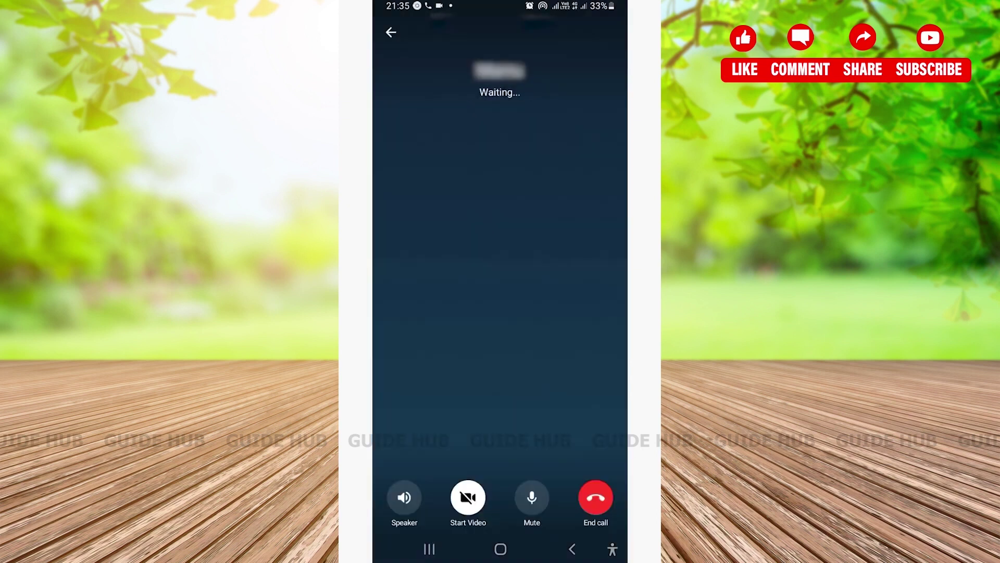
{"action": "left_click", "coordinate": [595, 497]}
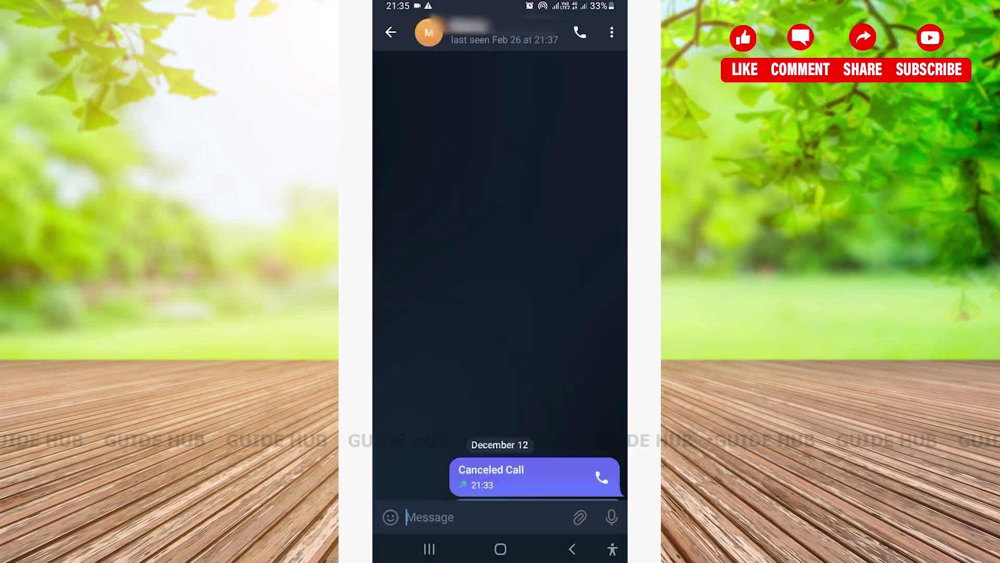
{"action": "left_click", "coordinate": [429, 548]}
Return to Universal Call Recorder from recent apps to check the VOIP calls list
{"action": "left_click", "coordinate": [491, 117]}
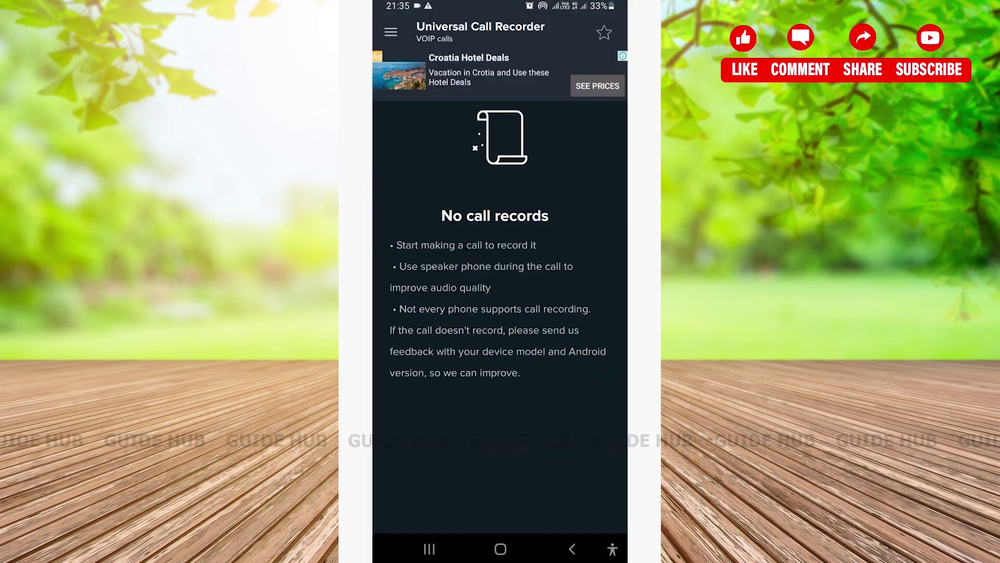